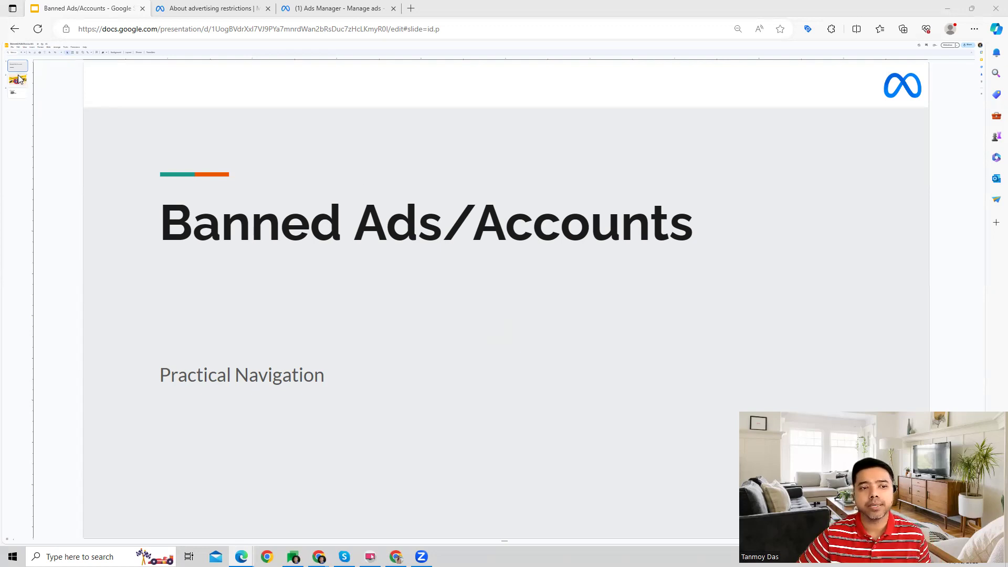
- Step from the 'Facebook Ad Account Banned?' slide to the 'Reasons for Ban' slide listing five reasons
{"action": "left_click", "coordinate": [18, 81]}
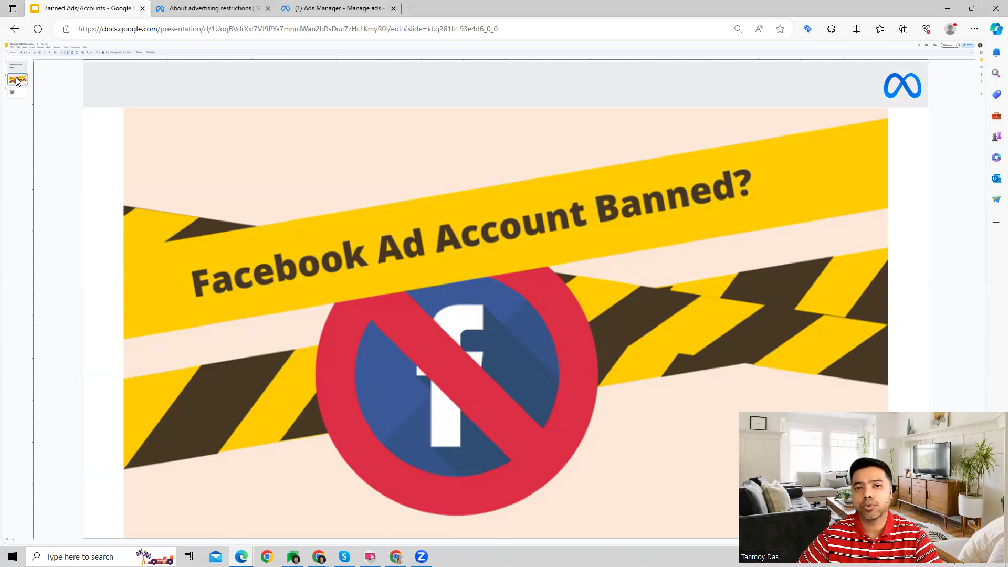
{"action": "left_click", "coordinate": [16, 95]}
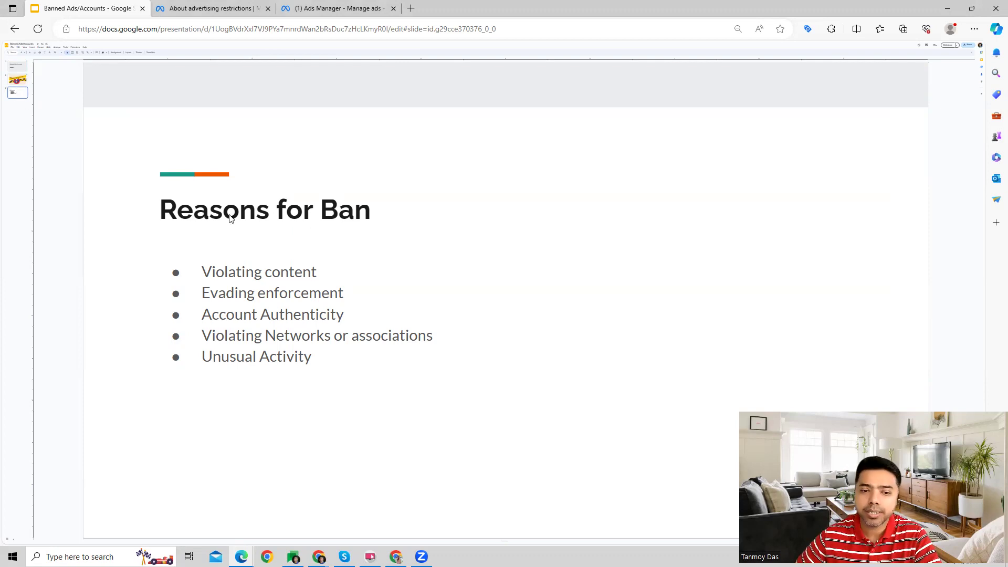
- Switch to the 'About advertising restrictions' help article tab
{"action": "left_click", "coordinate": [208, 6]}
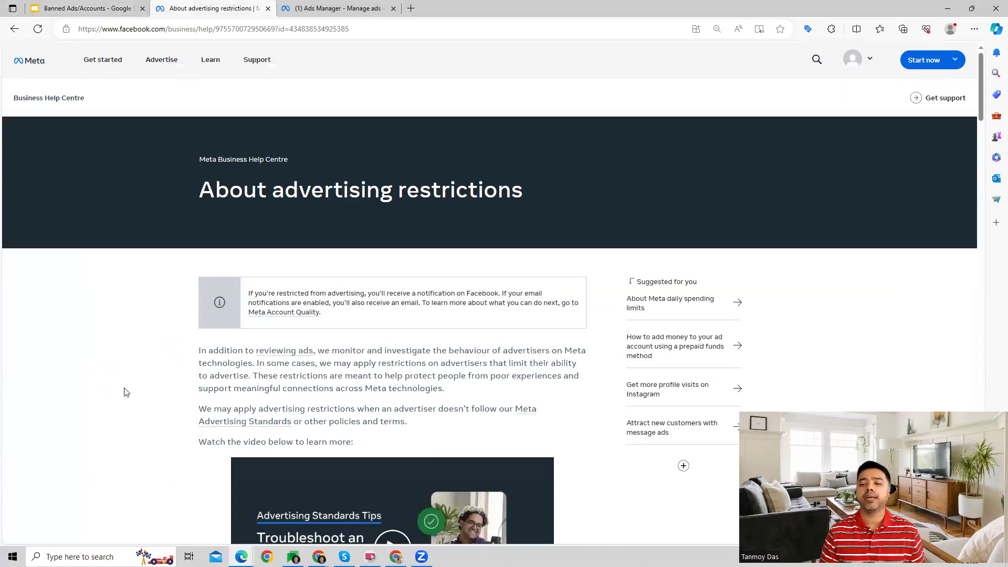
{"action": "scroll", "coordinate": [123, 392], "scroll_direction": "down", "scroll_amount": 1}
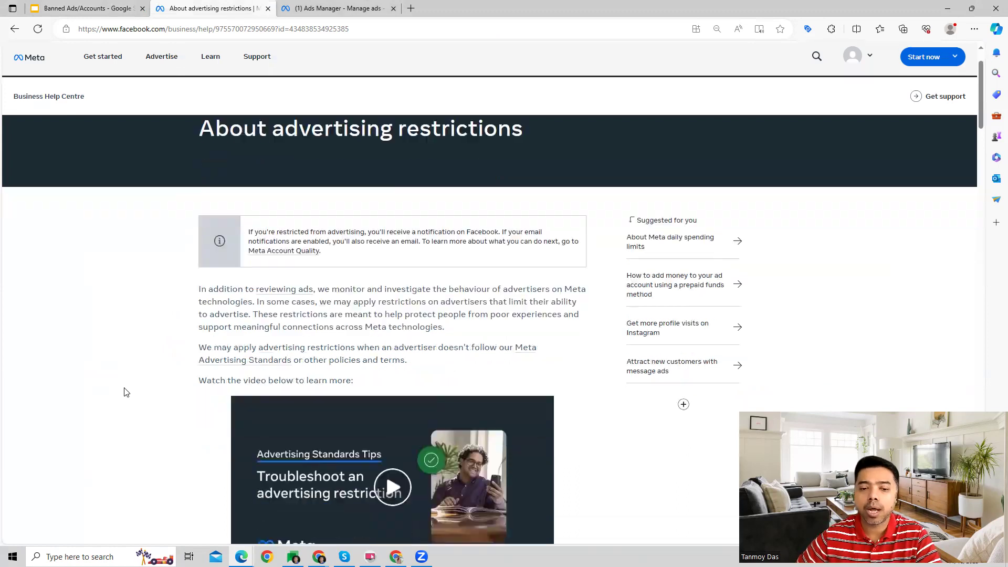
{"action": "scroll", "coordinate": [124, 391], "scroll_direction": "down", "scroll_amount": 2}
{"action": "scroll", "coordinate": [124, 392], "scroll_direction": "down", "scroll_amount": 3}
{"action": "scroll", "coordinate": [123, 391], "scroll_direction": "down", "scroll_amount": 2}
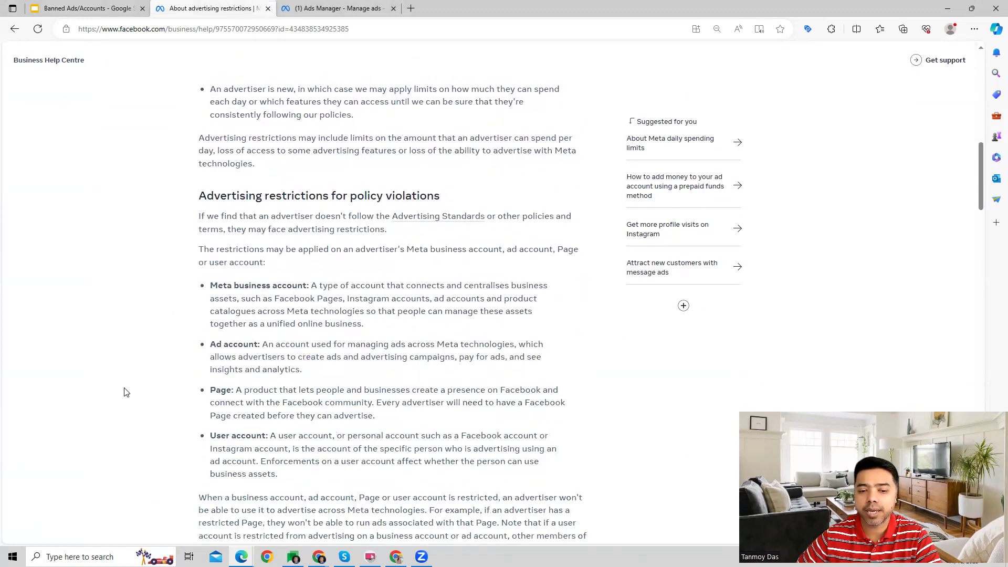
{"action": "scroll", "coordinate": [123, 392], "scroll_direction": "down", "scroll_amount": 1}
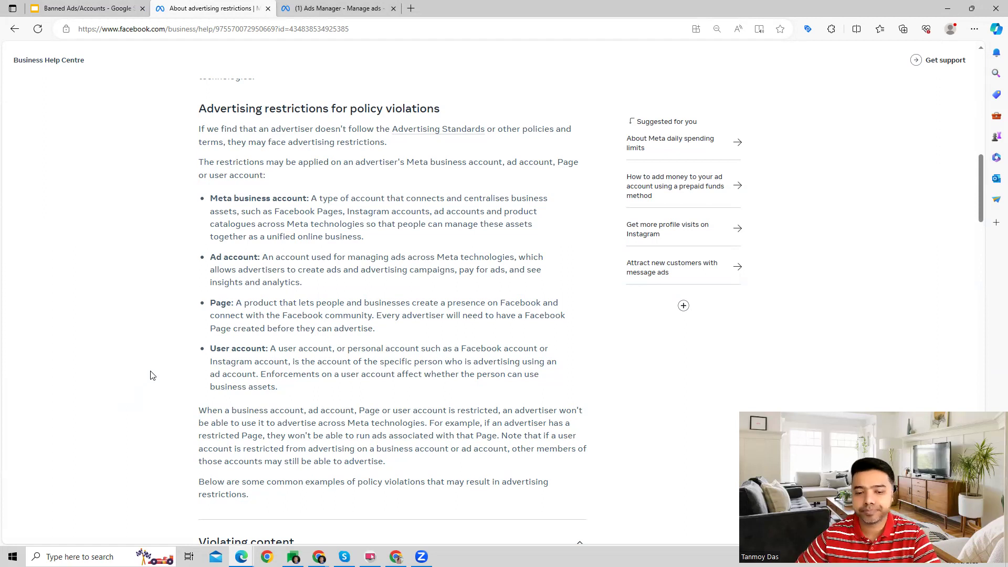
{"action": "scroll", "coordinate": [153, 376], "scroll_direction": "down", "scroll_amount": 4}
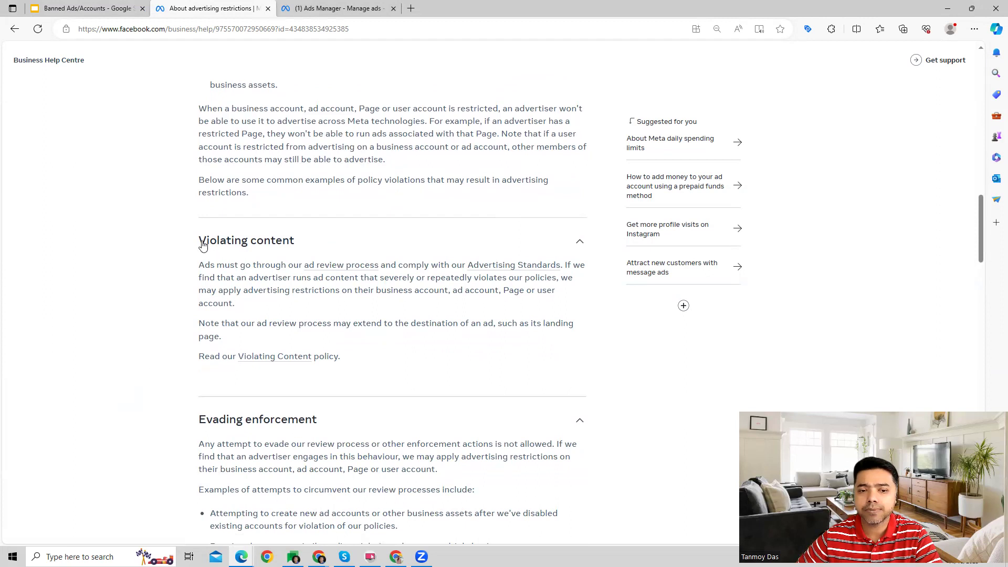
- Collapse and re-expand the Violating content section of the advertising restrictions article
{"action": "left_click_drag", "start_coordinate": [199, 240], "coordinate": [294, 241]}
{"action": "left_click", "coordinate": [226, 257]}
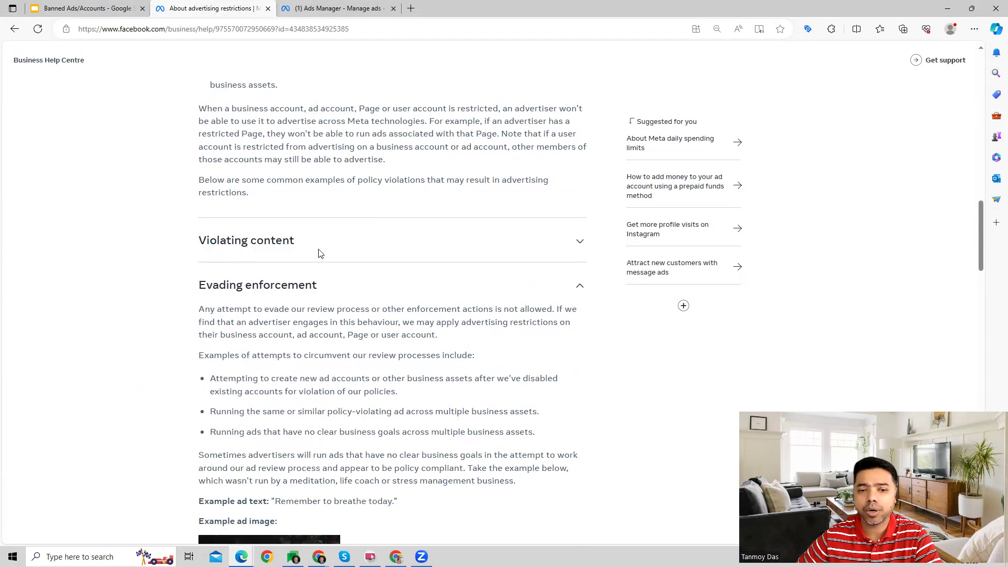
{"action": "left_click", "coordinate": [333, 253]}
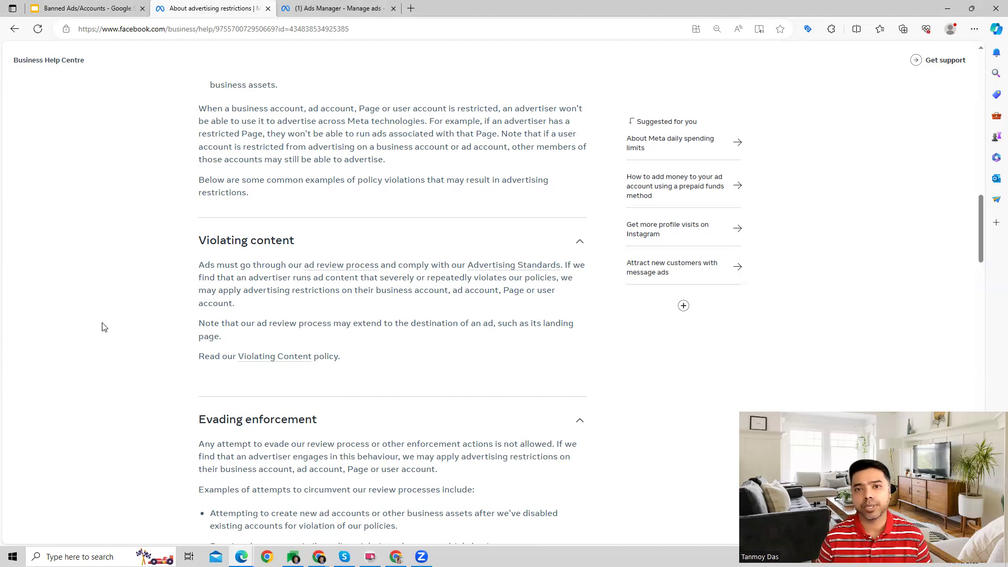
{"action": "scroll", "coordinate": [101, 327], "scroll_direction": "down", "scroll_amount": 1}
{"action": "scroll", "coordinate": [101, 327], "scroll_direction": "down", "scroll_amount": 2}
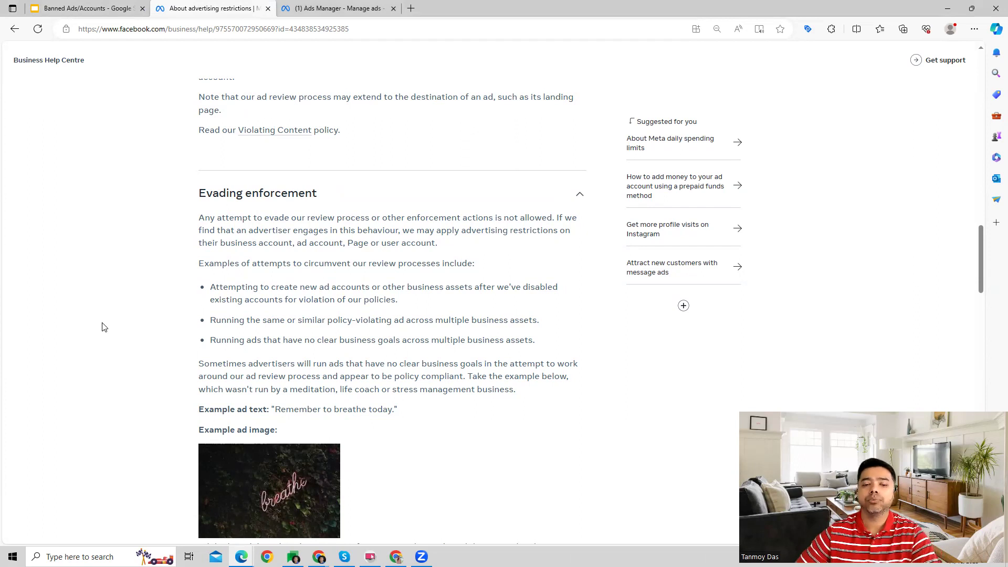
{"action": "scroll", "coordinate": [102, 327], "scroll_direction": "down", "scroll_amount": 3}
{"action": "scroll", "coordinate": [102, 328], "scroll_direction": "down", "scroll_amount": 1}
{"action": "scroll", "coordinate": [102, 327], "scroll_direction": "down", "scroll_amount": 2}
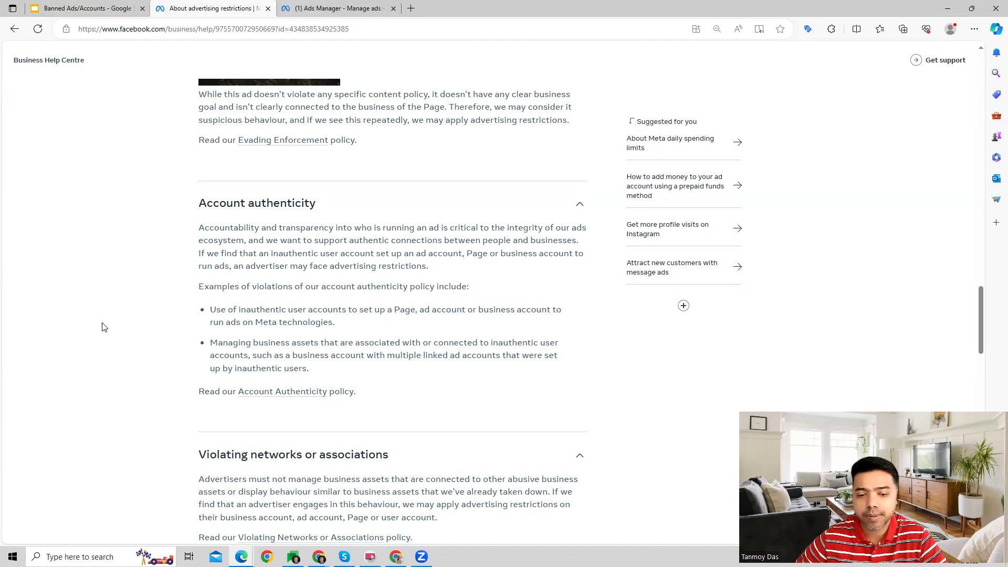
{"action": "scroll", "coordinate": [103, 326], "scroll_direction": "down", "scroll_amount": 2}
{"action": "scroll", "coordinate": [102, 327], "scroll_direction": "down", "scroll_amount": 2}
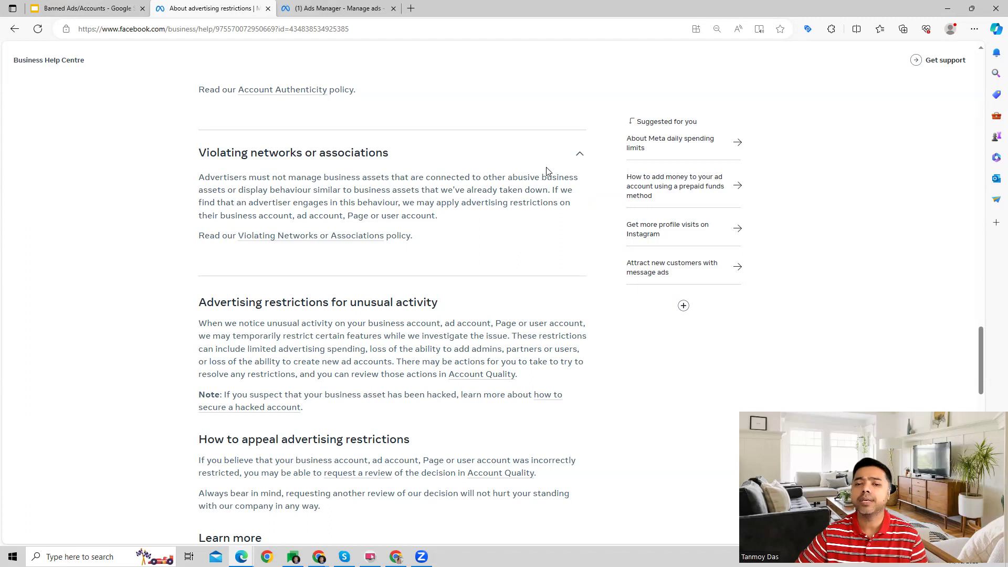
{"action": "scroll", "coordinate": [547, 171], "scroll_direction": "down", "scroll_amount": 3}
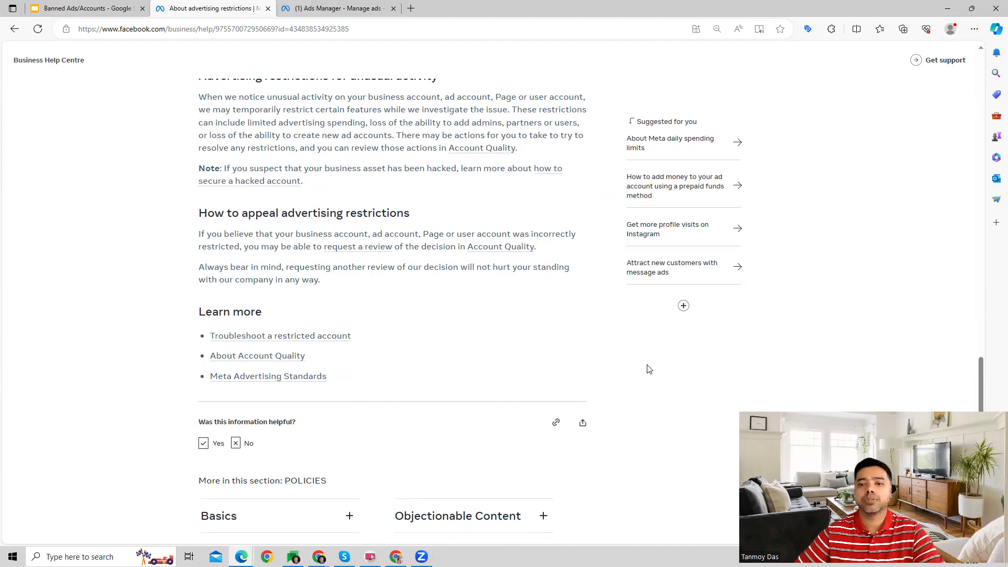
- From Ads Manager's All tools list, go to Business Support Home
{"action": "left_click", "coordinate": [338, 8]}
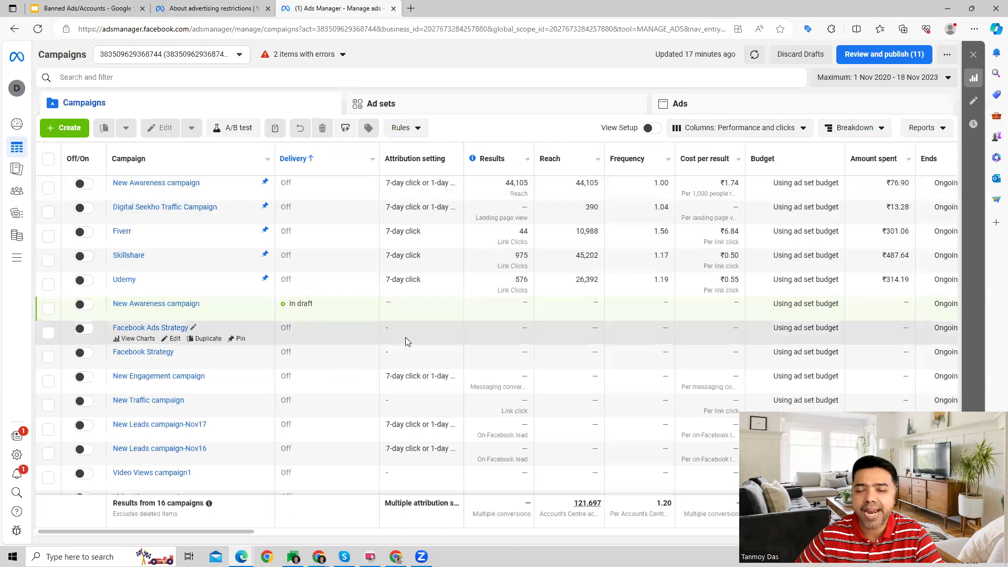
{"action": "mouse_move", "coordinate": [14, 201]}
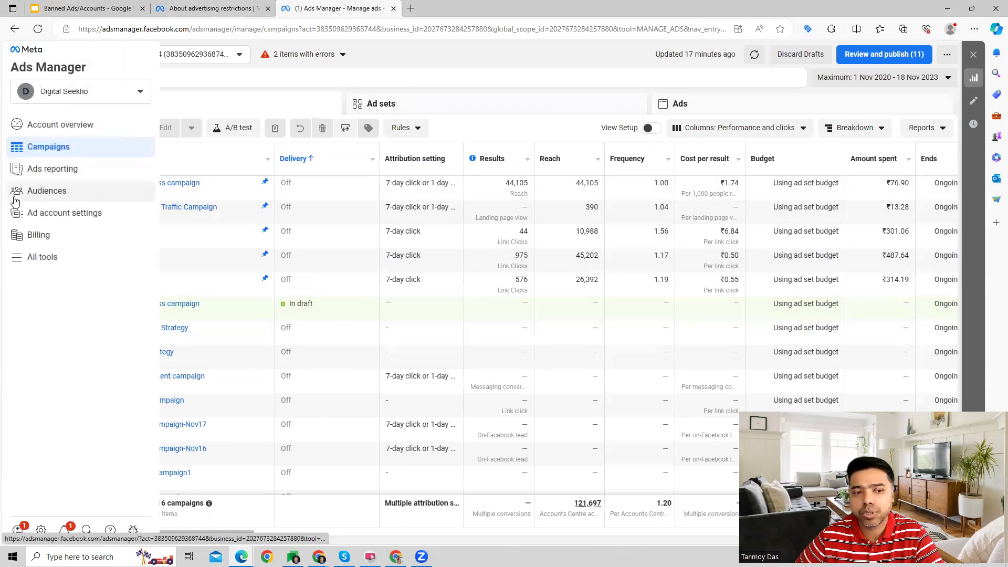
{"action": "left_click", "coordinate": [43, 258]}
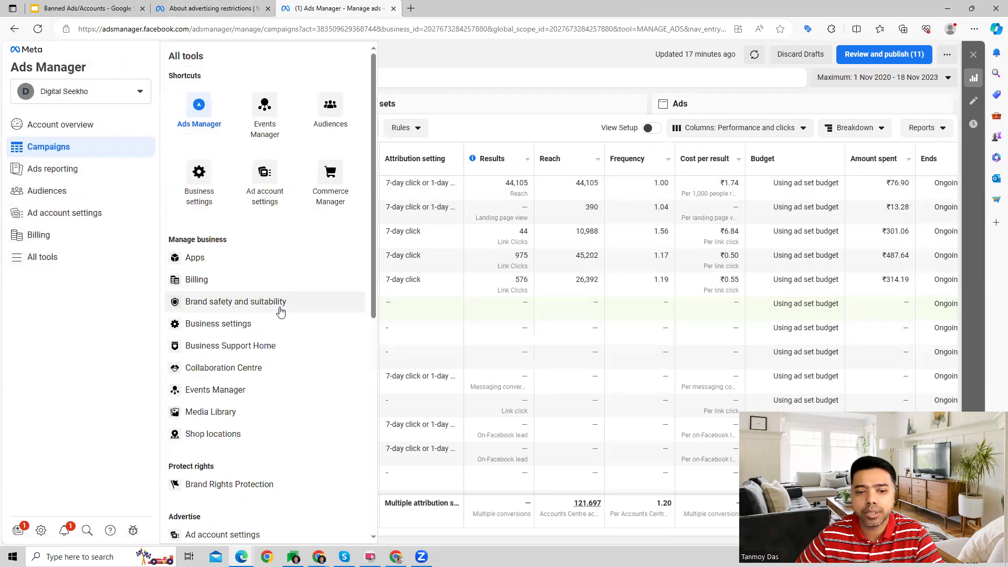
{"action": "left_click", "coordinate": [229, 352]}
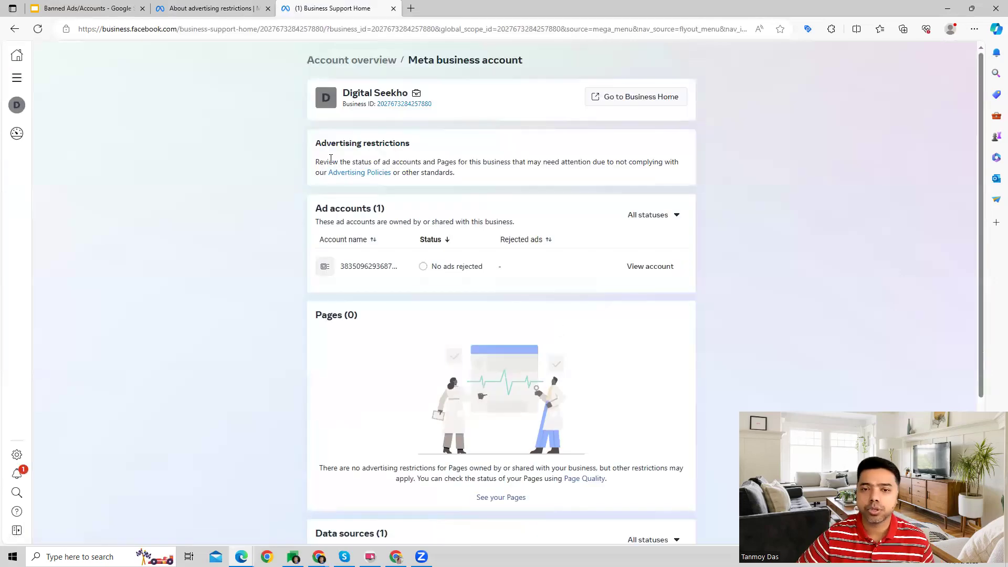
- Open the Account overview from the Business Support Home breadcrumb
{"action": "left_click", "coordinate": [352, 61]}
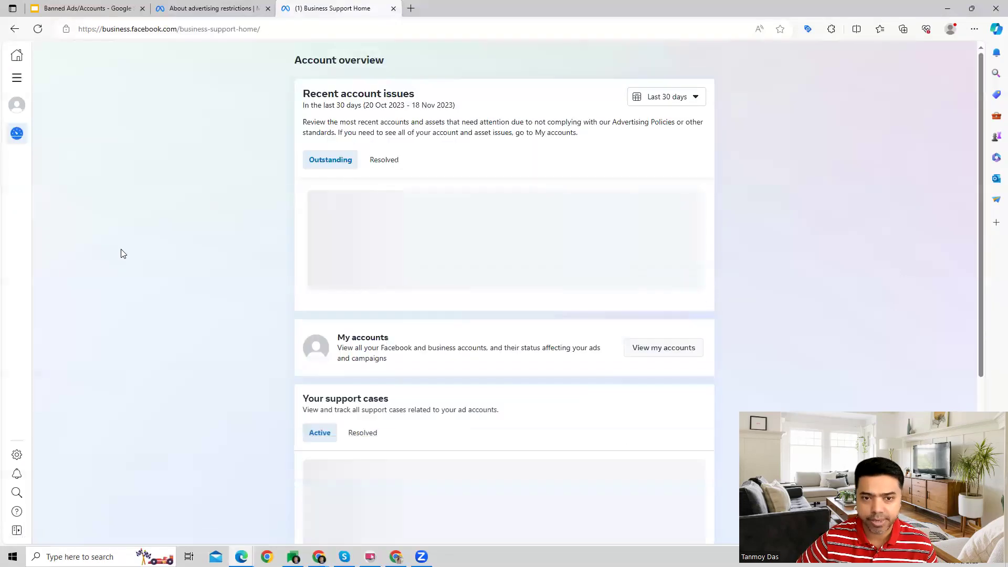